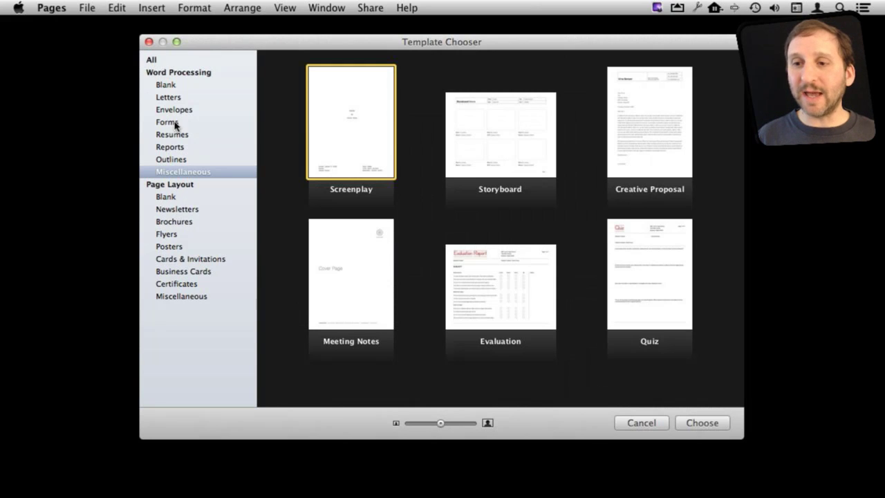
Step: Browse all templates, narrow to Certificates, and create a Student Certificate document
left_click(153, 60)
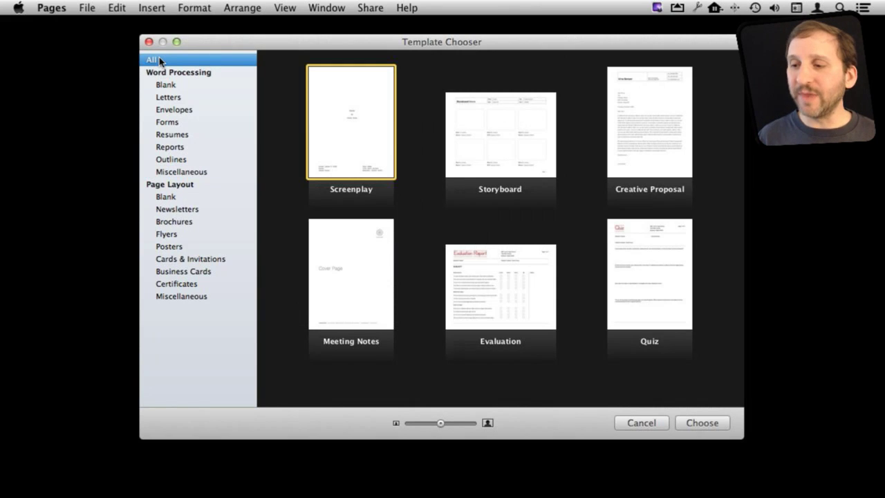
scroll(380, 143, "up", 5)
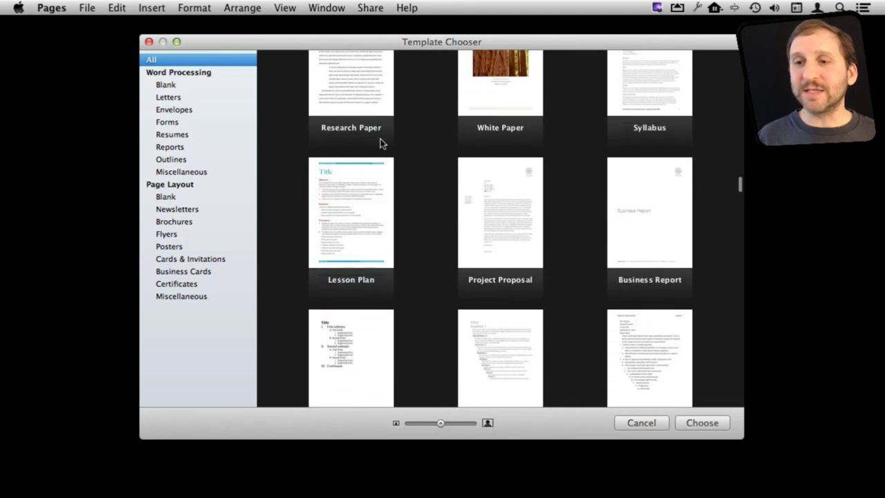
scroll(381, 142, "up", 2)
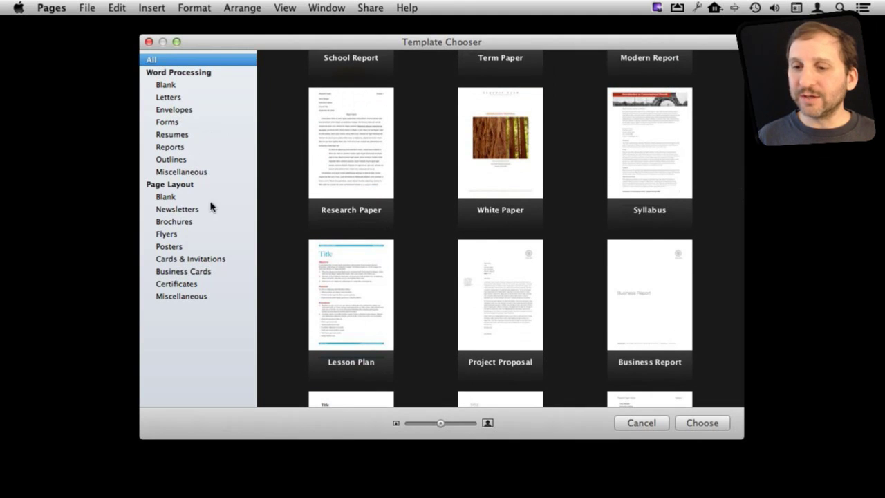
left_click(184, 287)
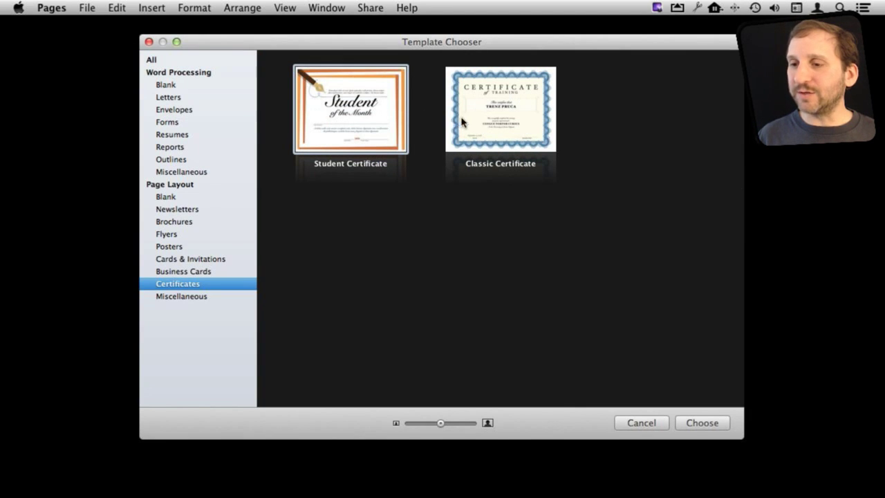
double_click(391, 125)
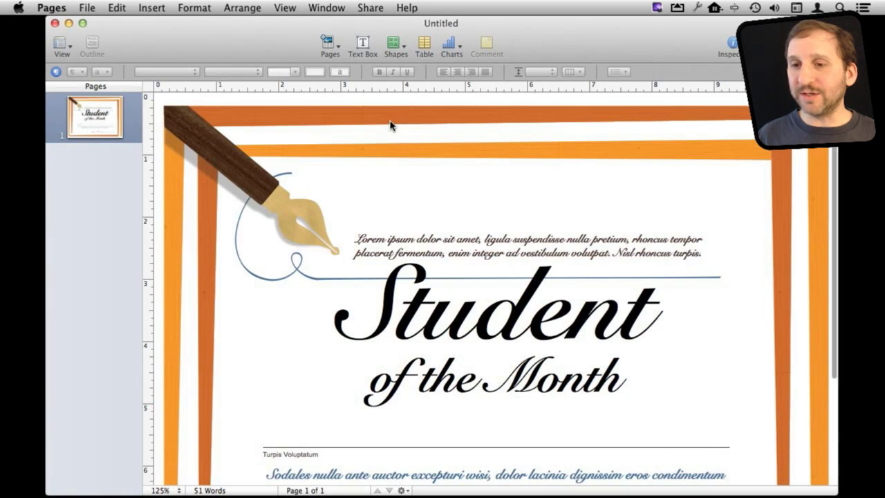
scroll(406, 290, "down", 2)
scroll(406, 289, "down", 1)
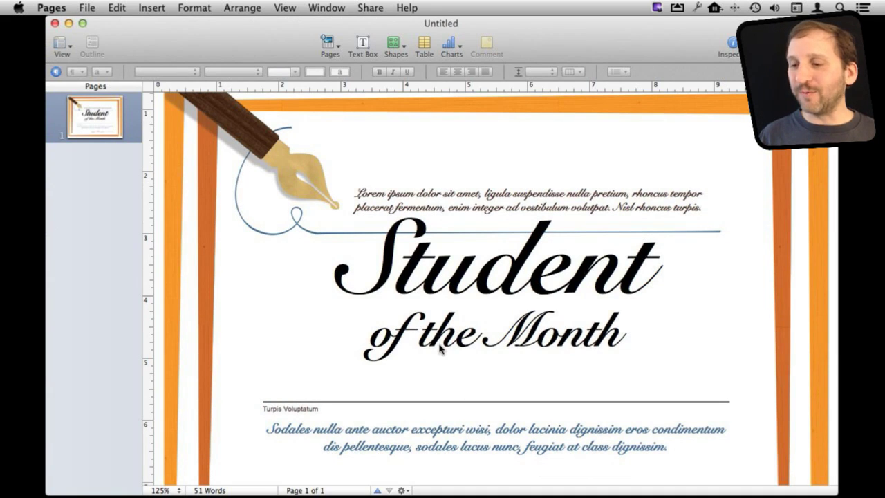
scroll(440, 349, "down", 3)
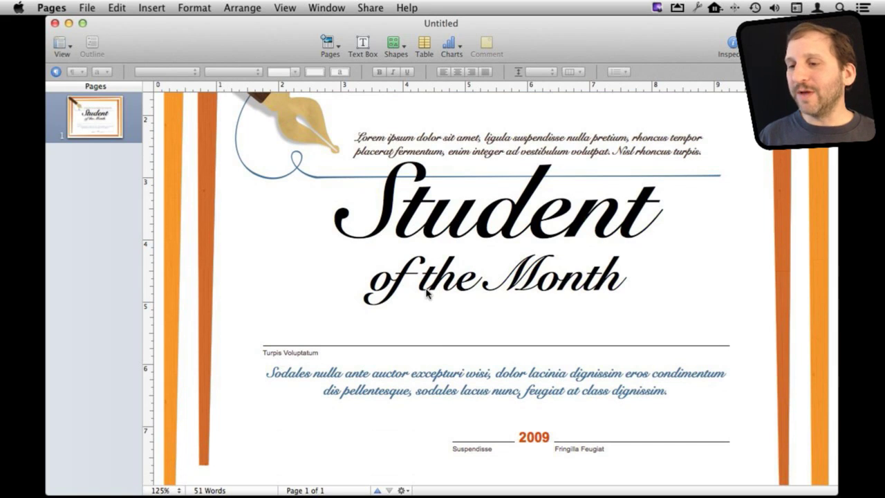
scroll(428, 294, "up", 5)
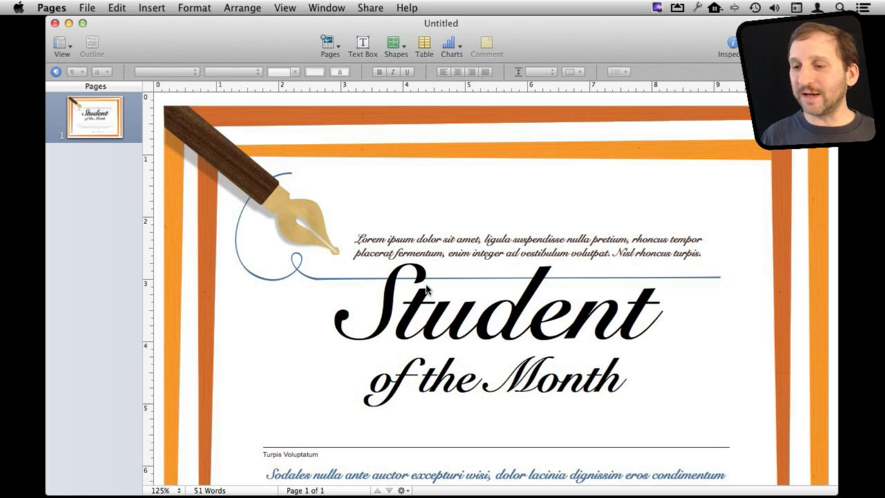
scroll(426, 289, "down", 3)
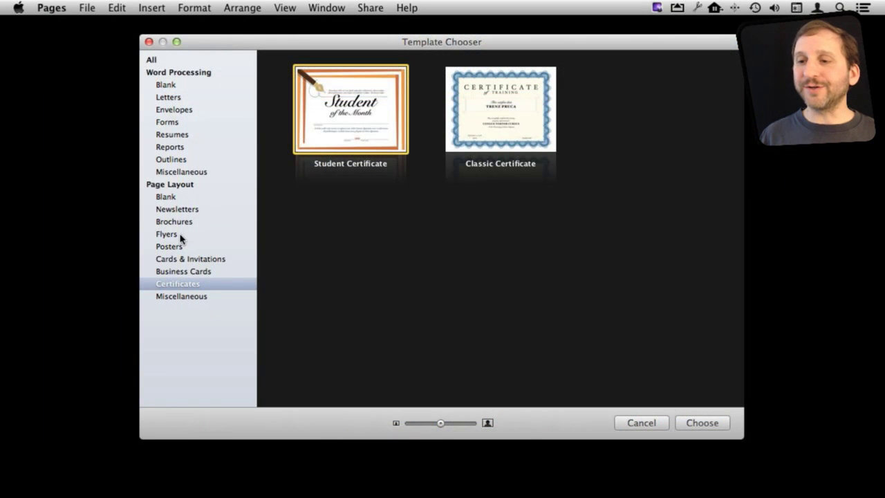
Step: Create a new document from the Typewriter For Sale Flyer template under Flyers
left_click(181, 237)
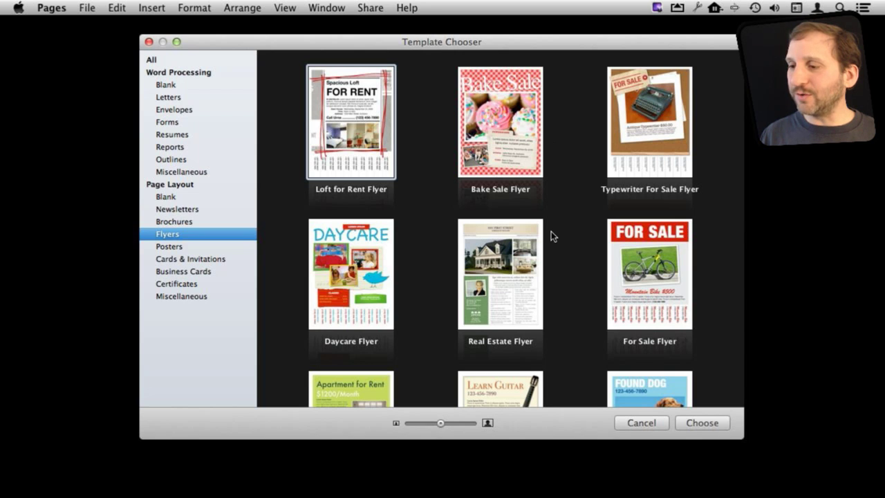
left_click(629, 158)
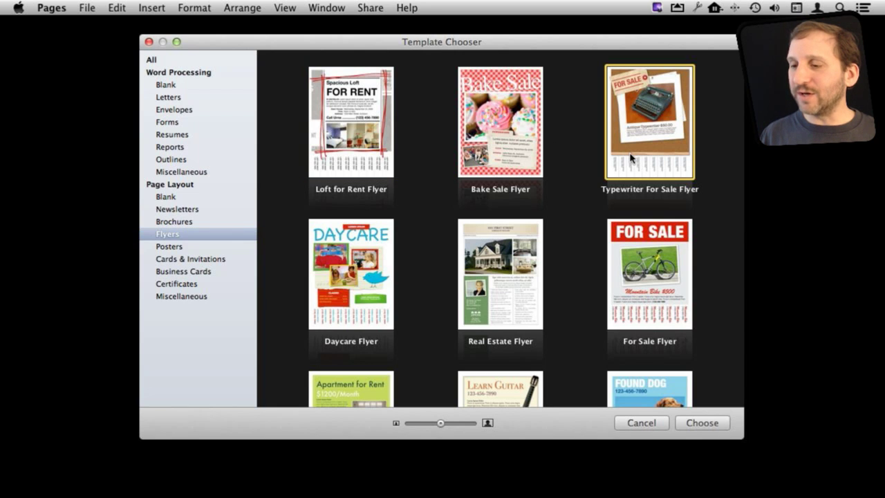
double_click(630, 157)
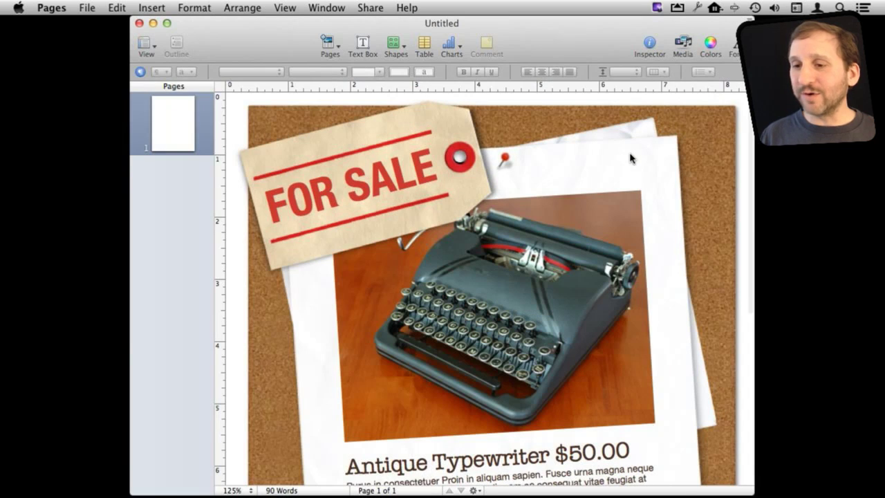
left_click(397, 335)
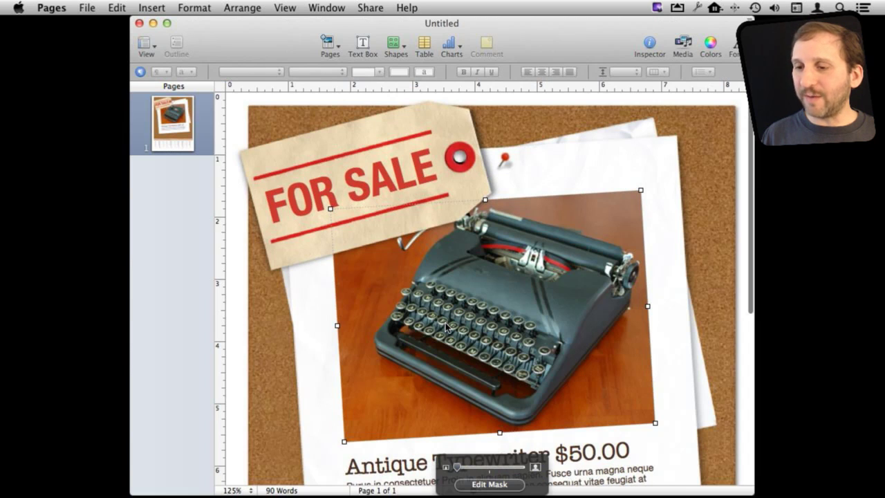
scroll(445, 328, "down", 3)
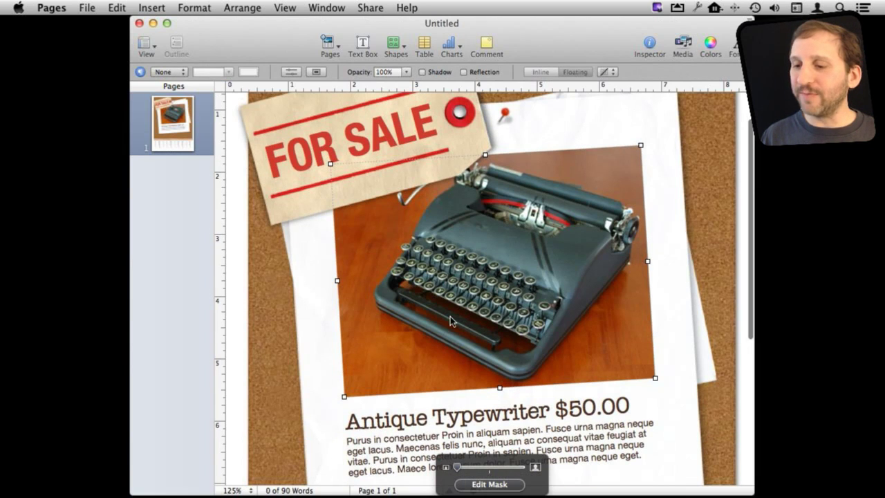
scroll(449, 315, "down", 5)
scroll(442, 325, "down", 5)
scroll(429, 335, "down", 3)
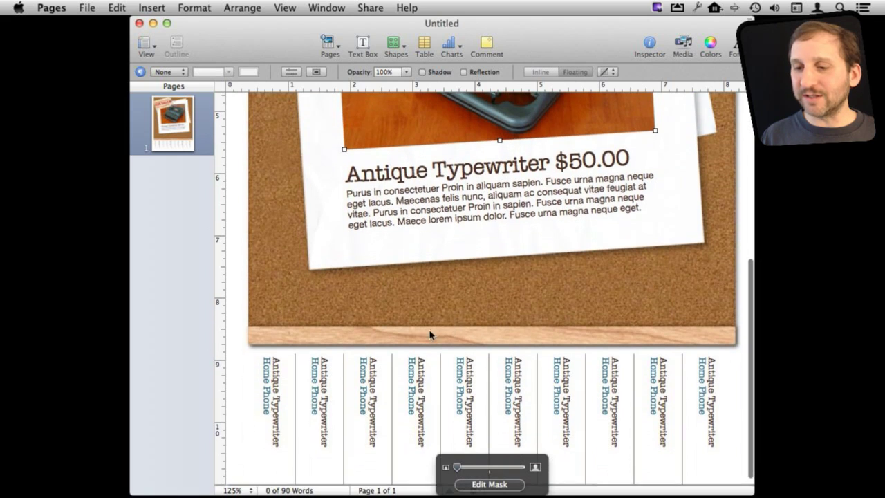
left_click(278, 393)
left_click(321, 391)
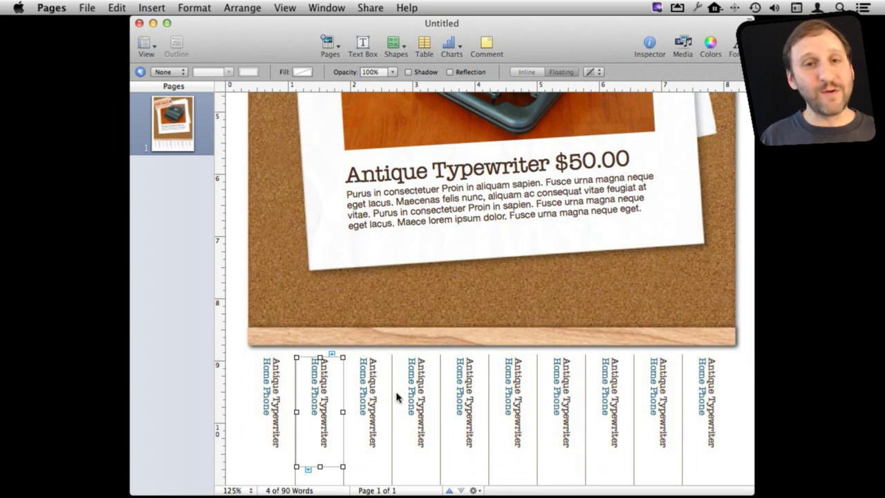
Step: Rewrite the first tear-off strip as a 'Call' line with the phone number
left_click(272, 390)
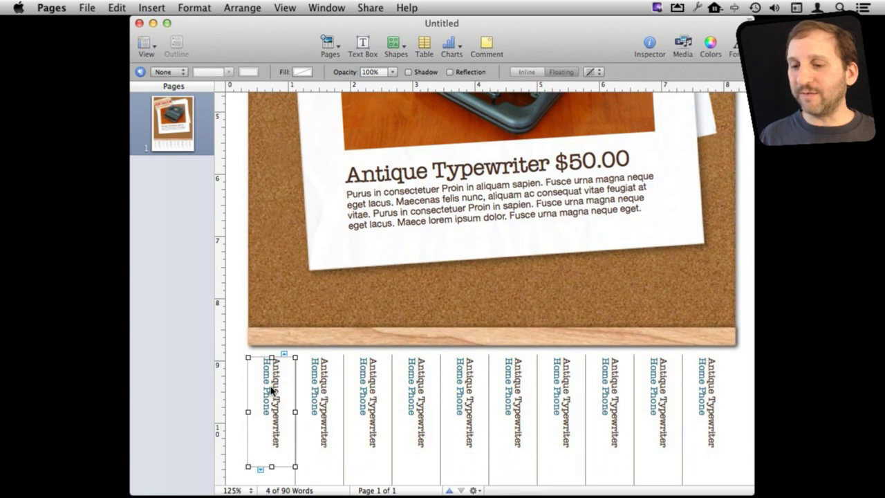
double_click(270, 387)
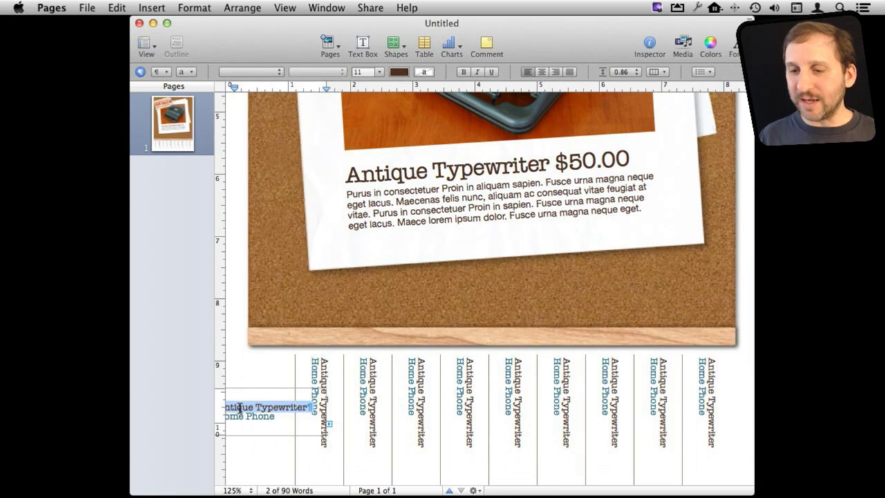
type("Call")
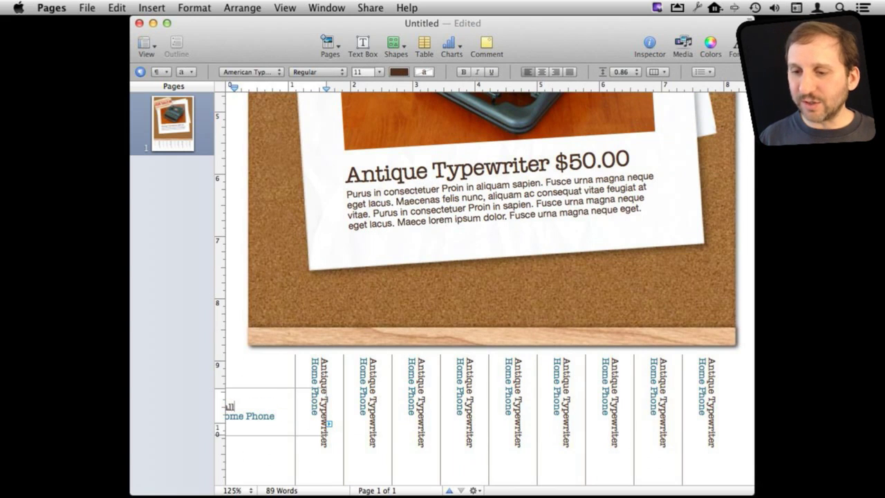
triple_click(260, 415)
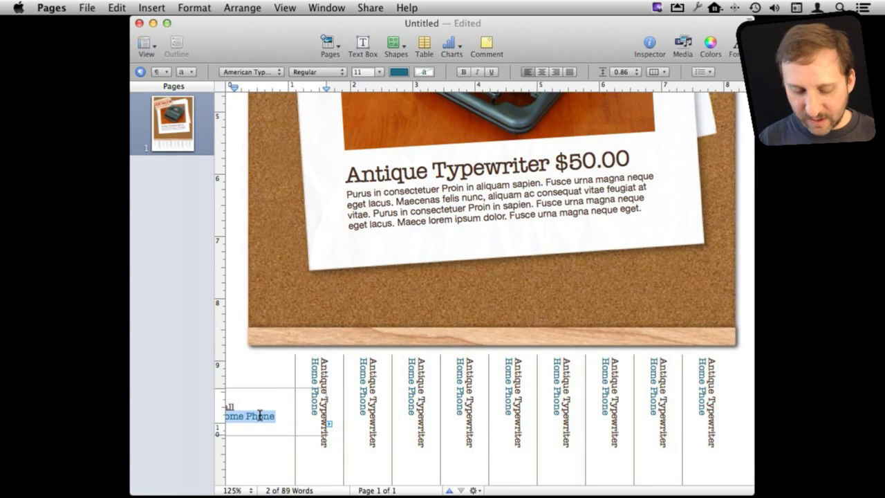
key("BackSpace")
type("03-555-1")
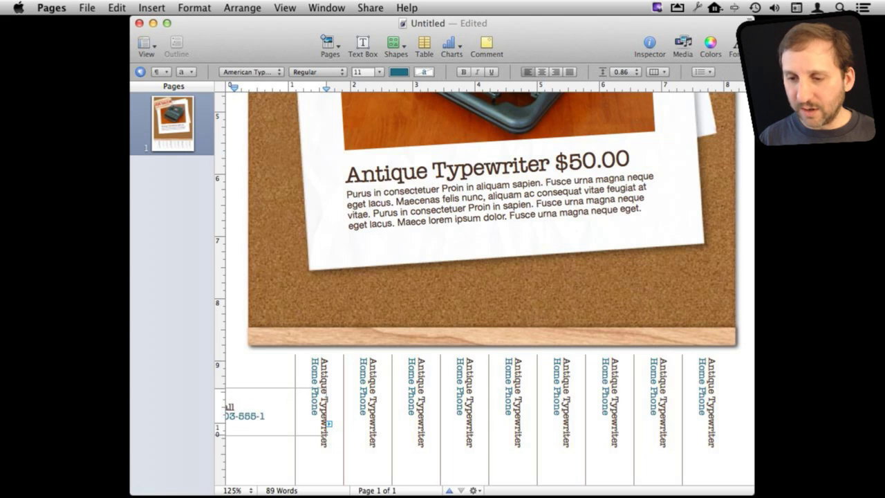
type("212")
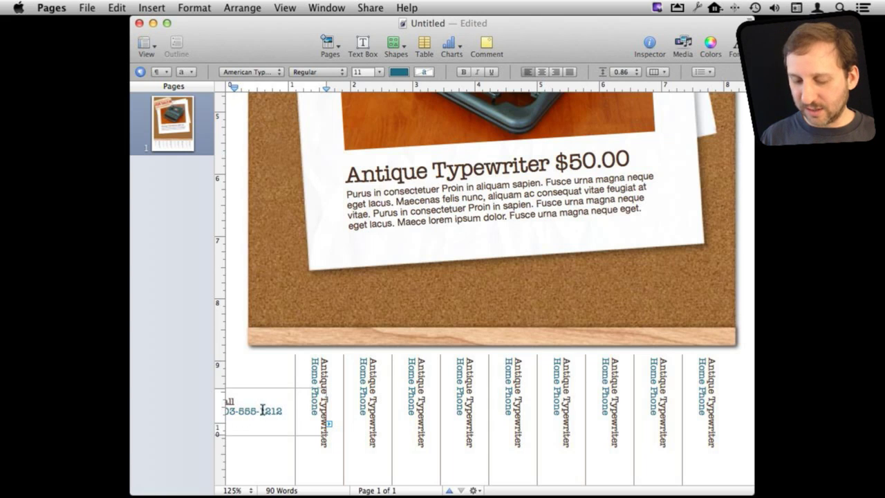
left_click(254, 356)
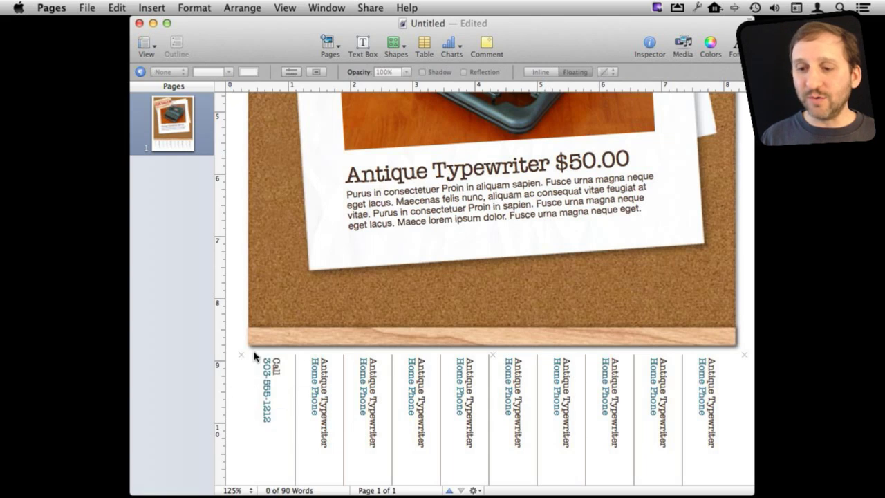
left_click(279, 380)
double_click(264, 385)
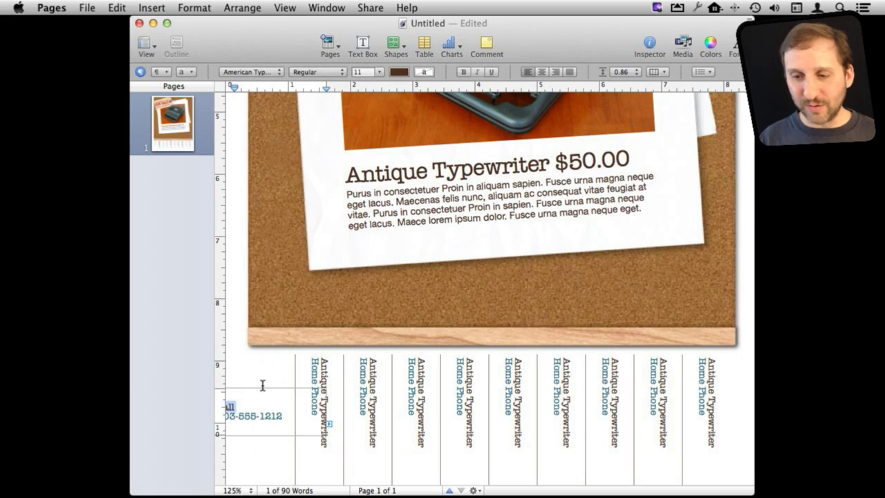
key("super+a")
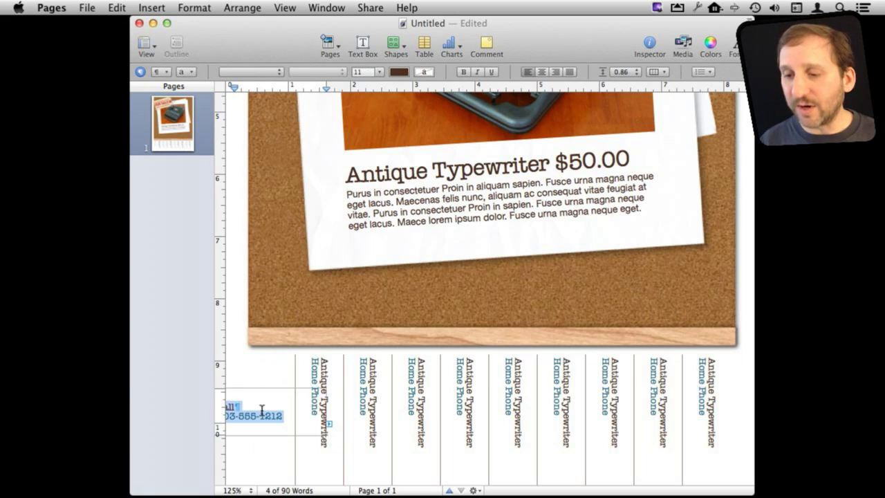
Step: Paste the Call phone text into the second and third strips and review the flyer
double_click(319, 382)
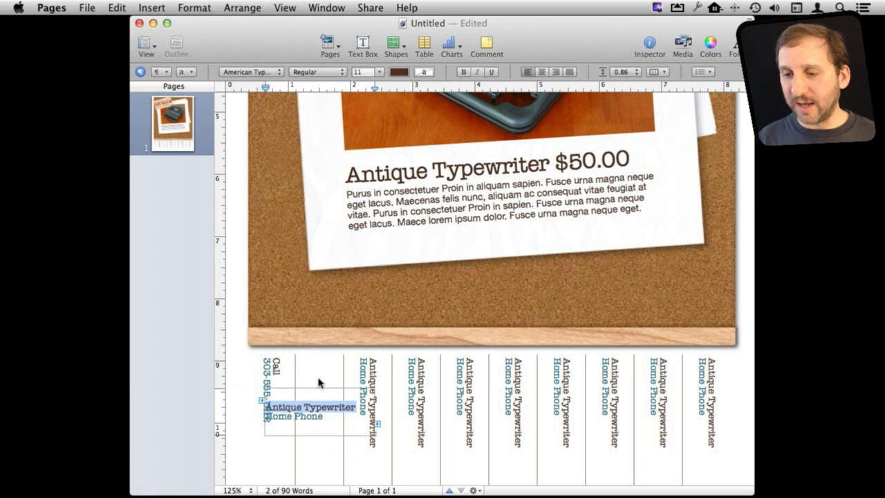
key("super+v")
left_click(375, 367)
double_click(376, 367)
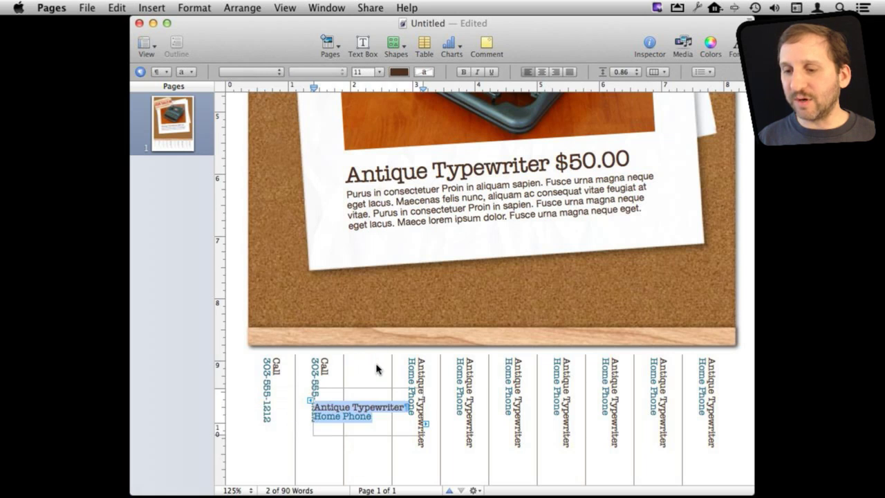
key("super+v")
left_click(263, 333)
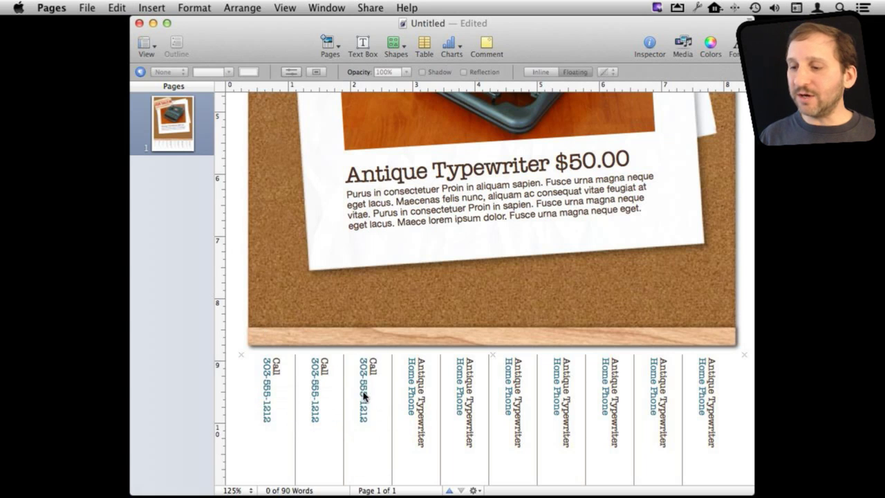
scroll(603, 339, "up", 10)
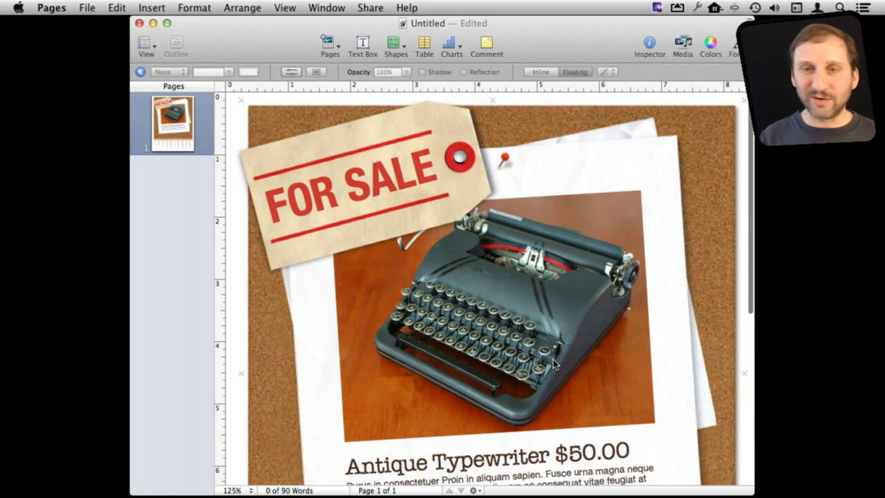
scroll(546, 332, "down", 2)
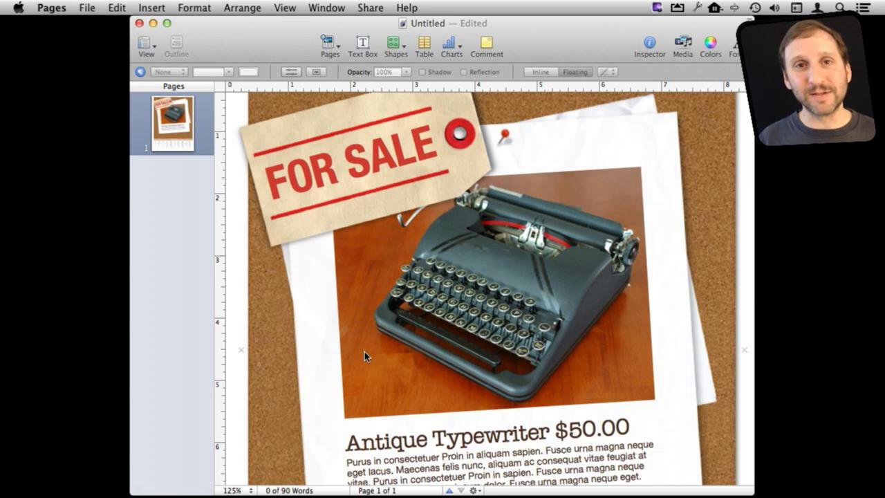
key("super+n")
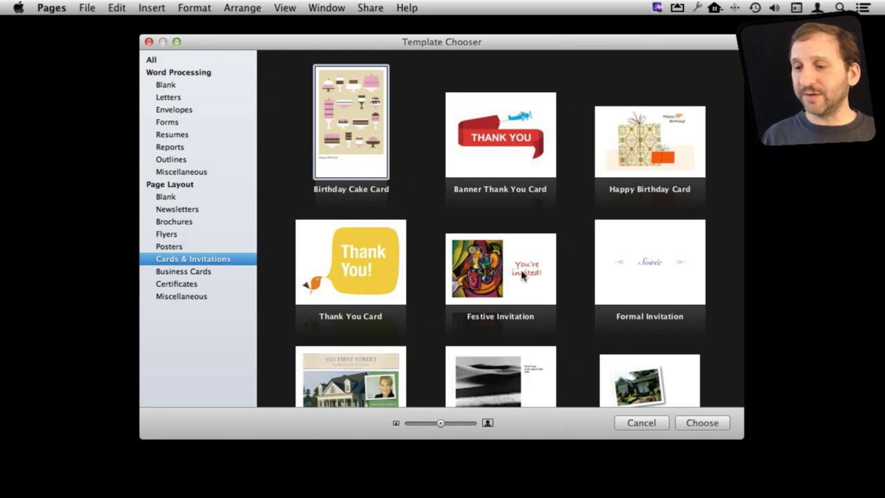
Step: Create a new Festive Invitation document and view its second page
left_click(493, 265)
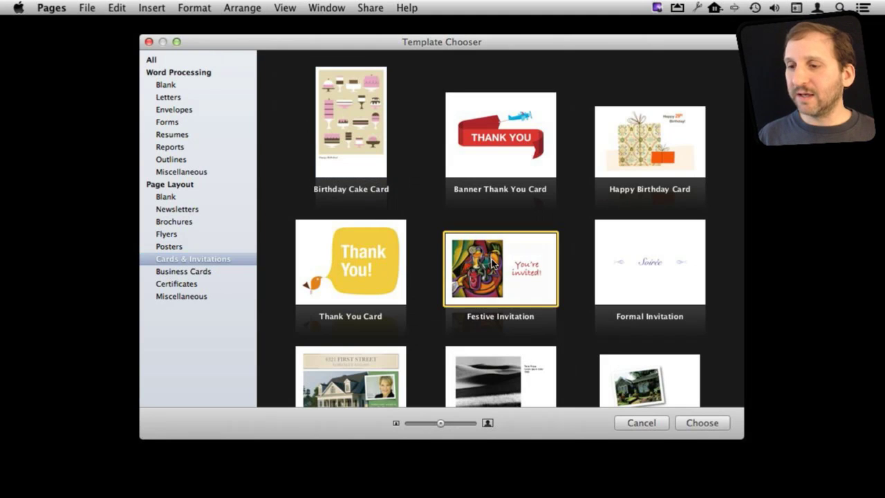
double_click(493, 265)
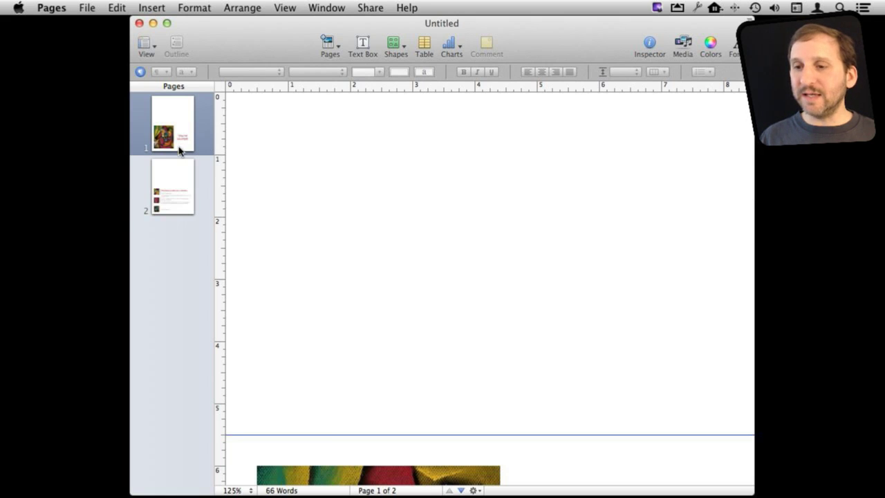
left_click(178, 192)
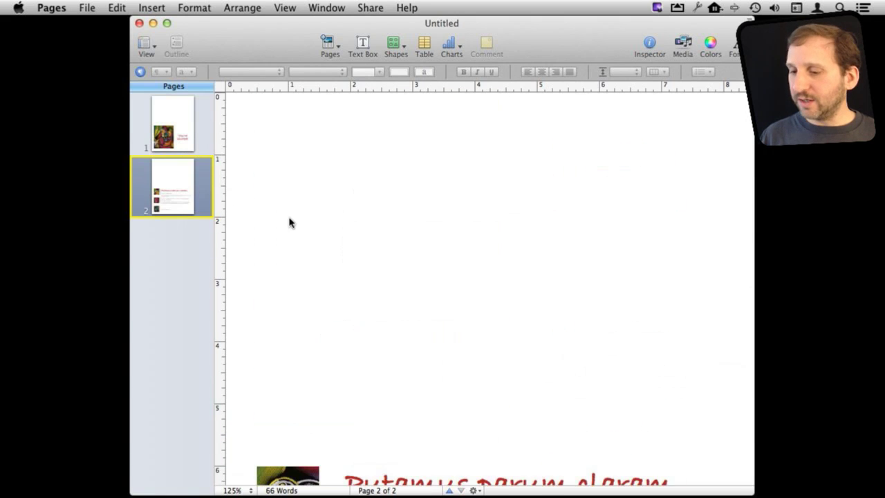
Step: Zoom to 75% and flip between the invitation's two pages
left_click(235, 490)
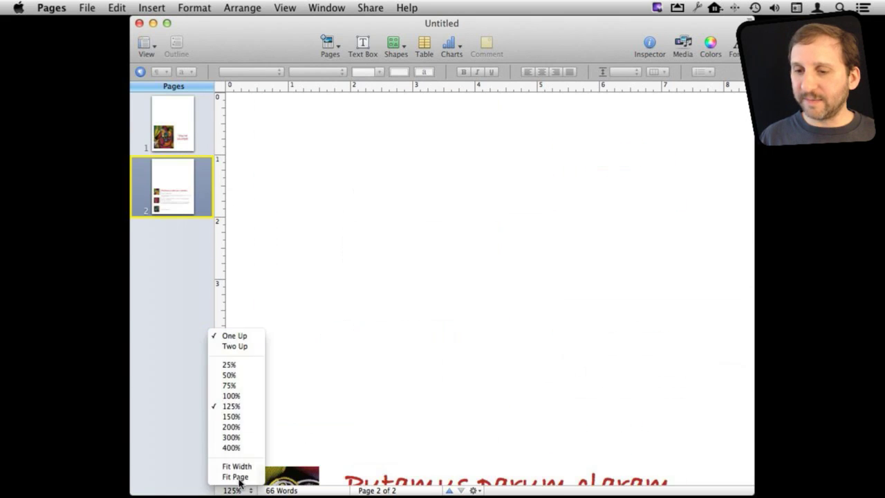
left_click(235, 388)
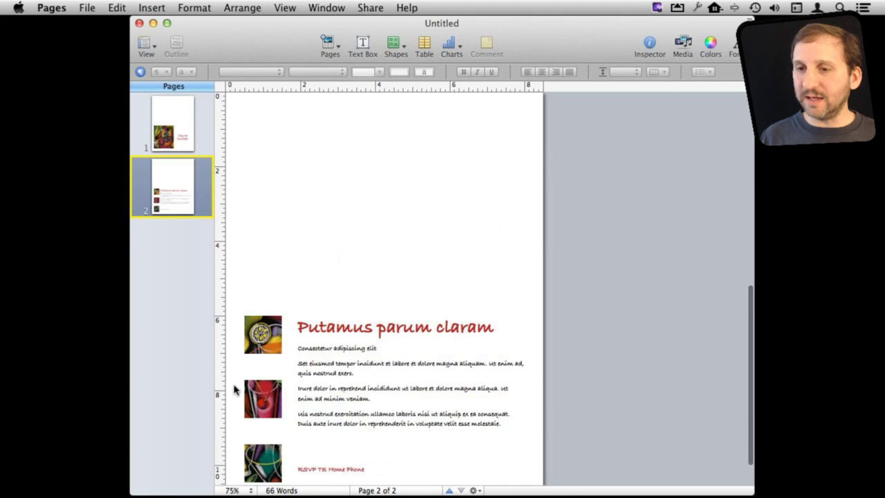
left_click(182, 135)
left_click(174, 181)
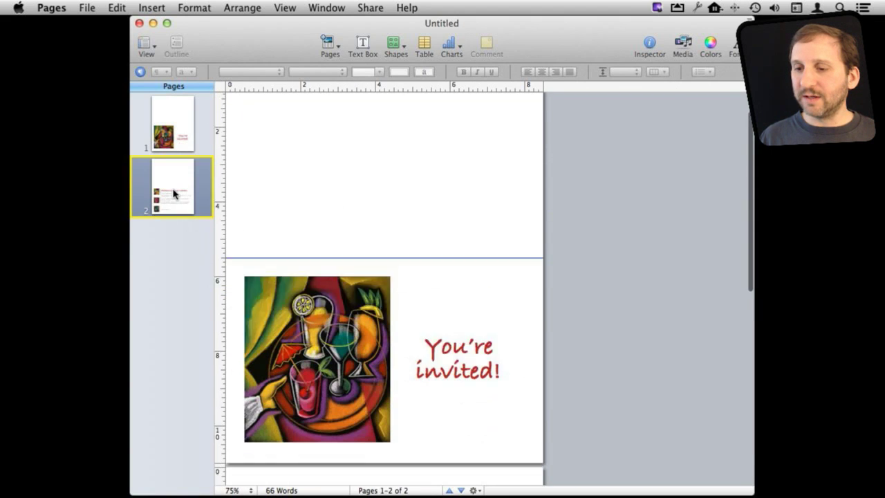
left_click(179, 146)
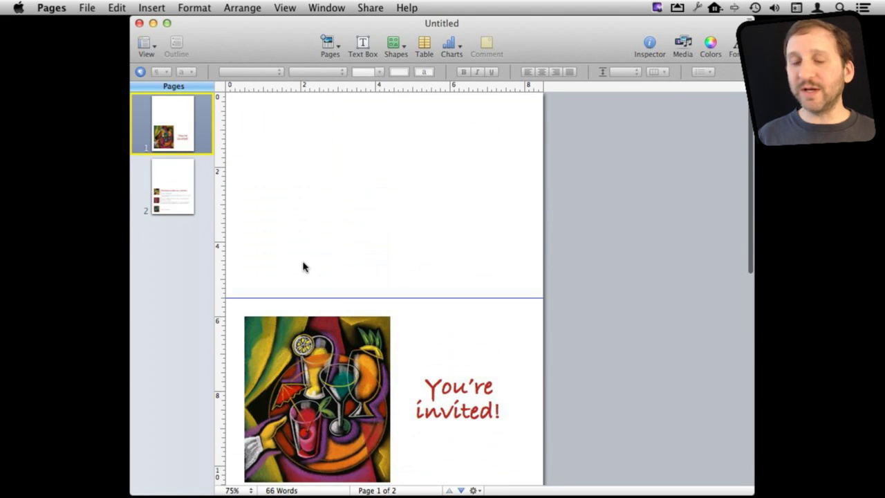
left_click(164, 198)
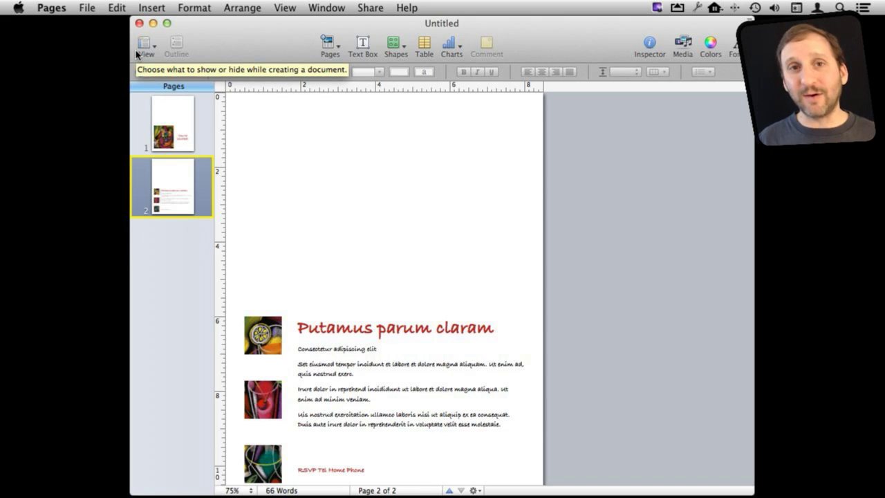
Step: Show the Brochures templates and select Elegant Brochure, then Museum Brochure
key("super+n")
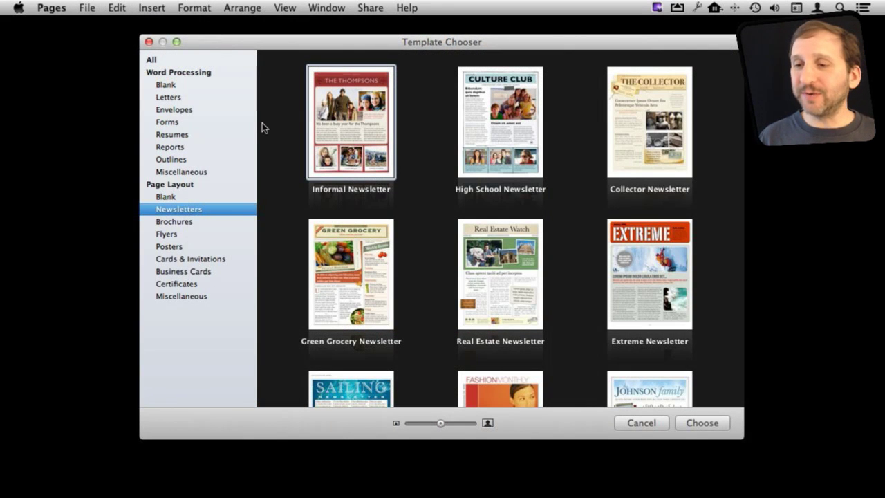
mouse_move(351, 122)
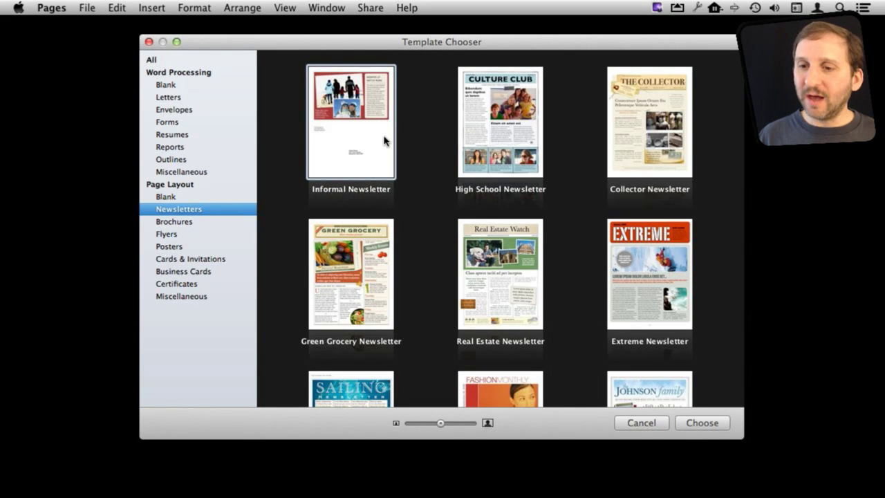
left_click(193, 222)
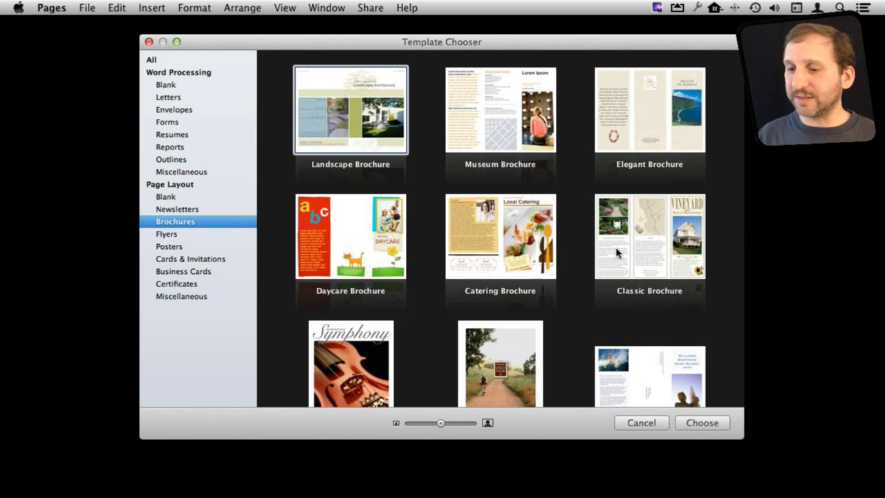
left_click(639, 124)
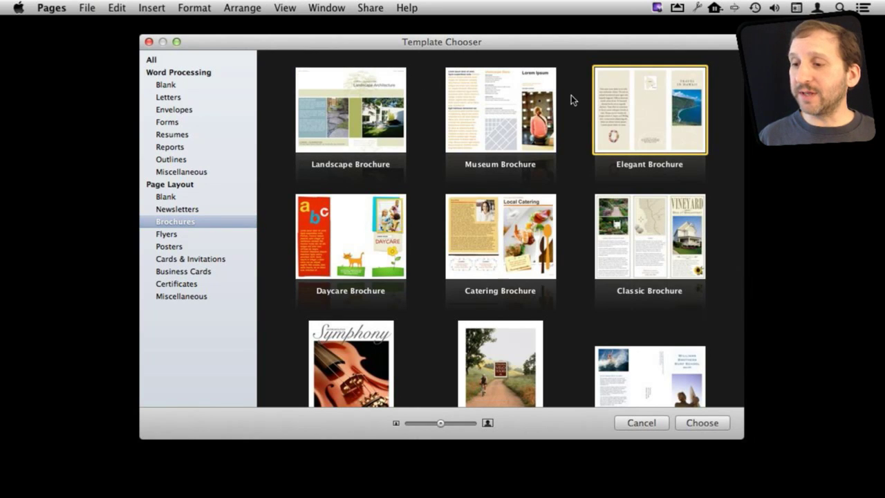
left_click(487, 134)
Step: Create a Museum Brochure document and look over both its pages
double_click(487, 134)
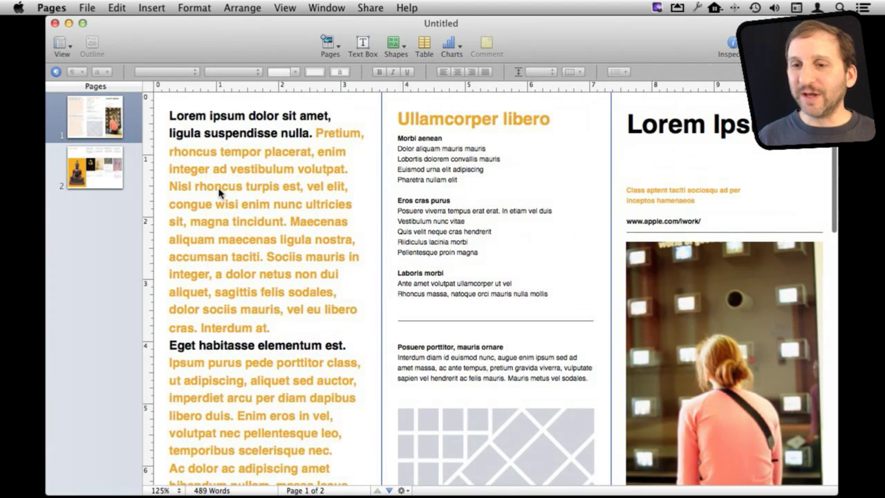
left_click(92, 190)
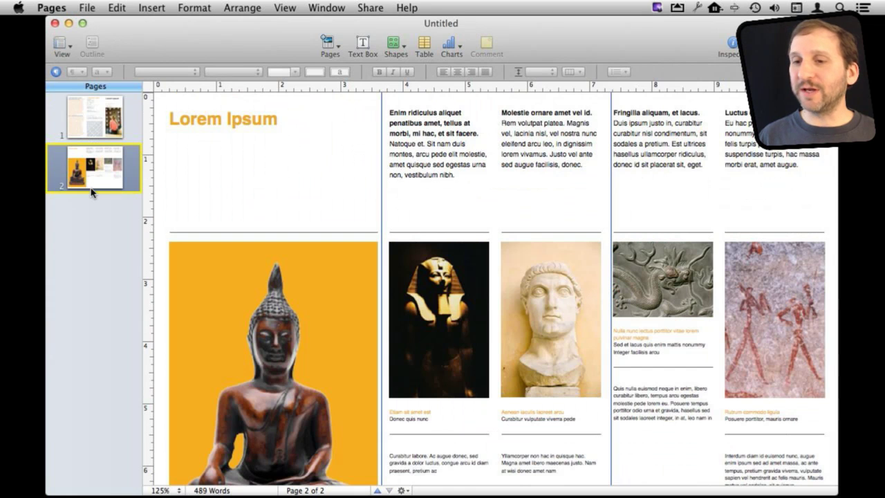
left_click(88, 137)
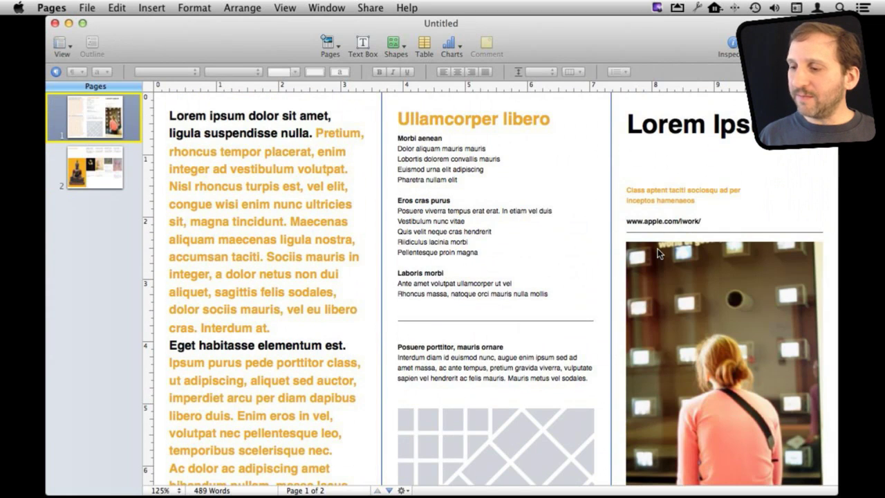
Step: Replace page 1's large photo with the tree-lined path picture from the Media browser
left_click(664, 279)
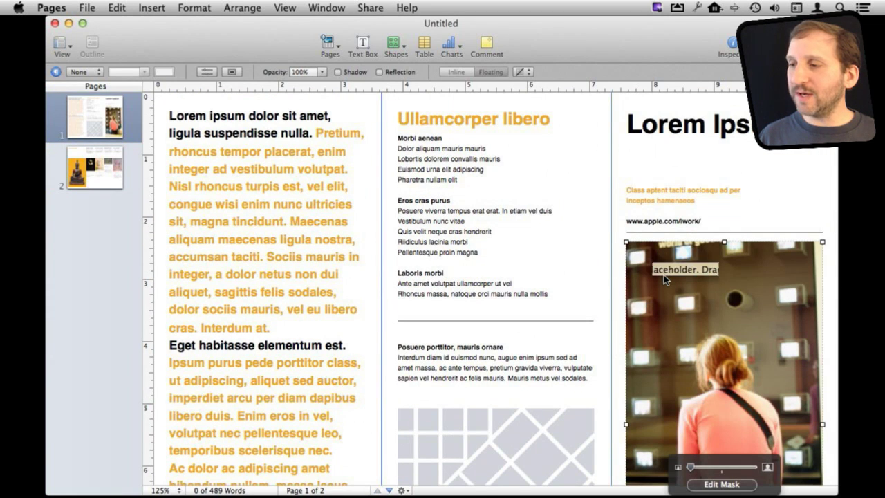
left_click(760, 45)
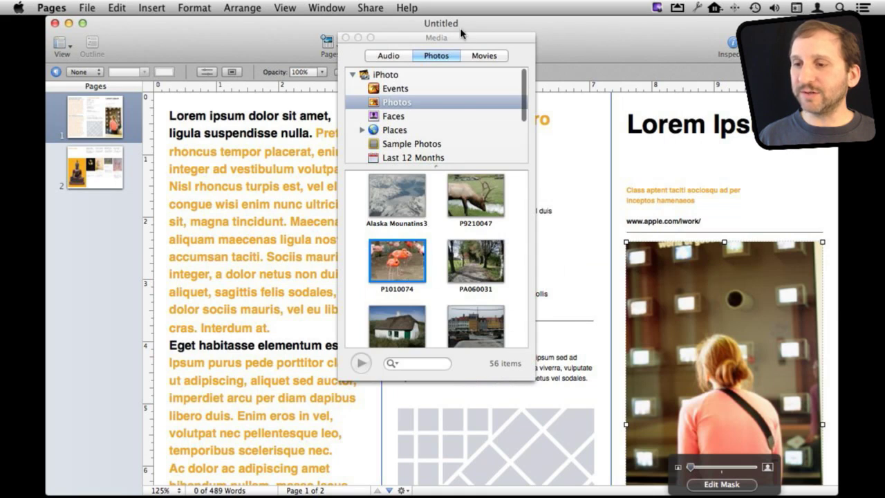
left_click(398, 206)
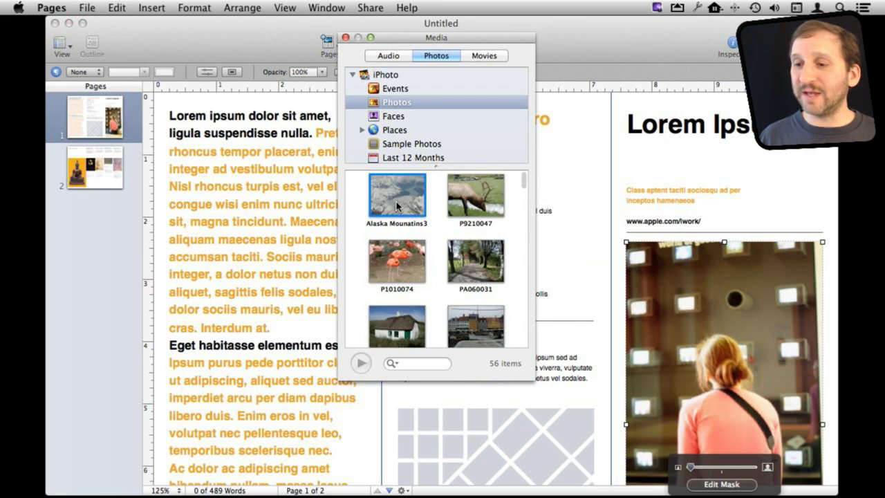
left_click_drag(398, 202, 695, 342)
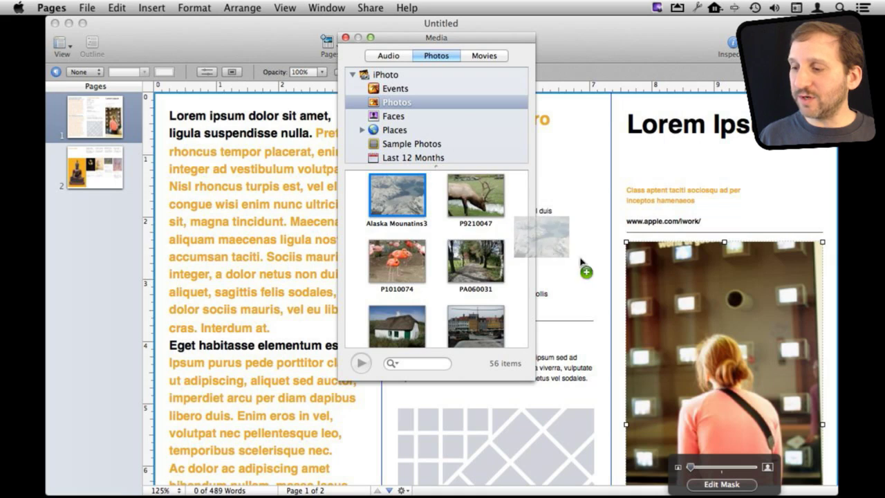
left_click_drag(476, 261, 724, 338)
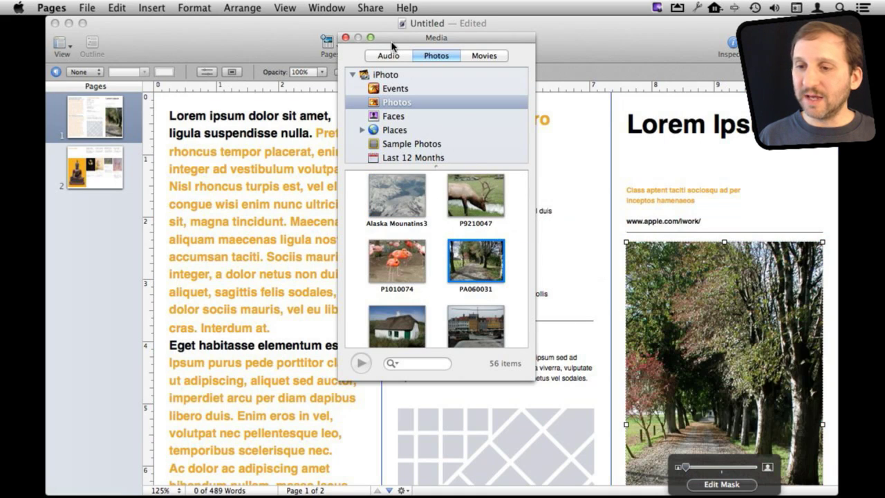
left_click(278, 163)
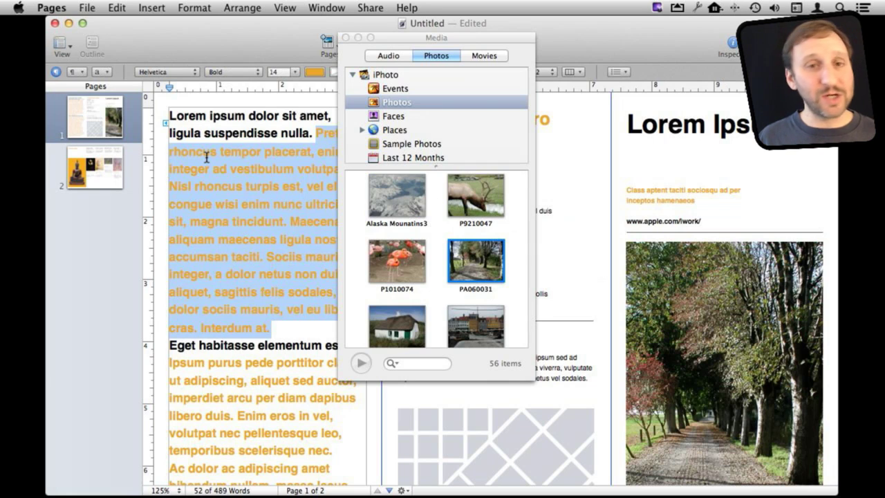
left_click(96, 178)
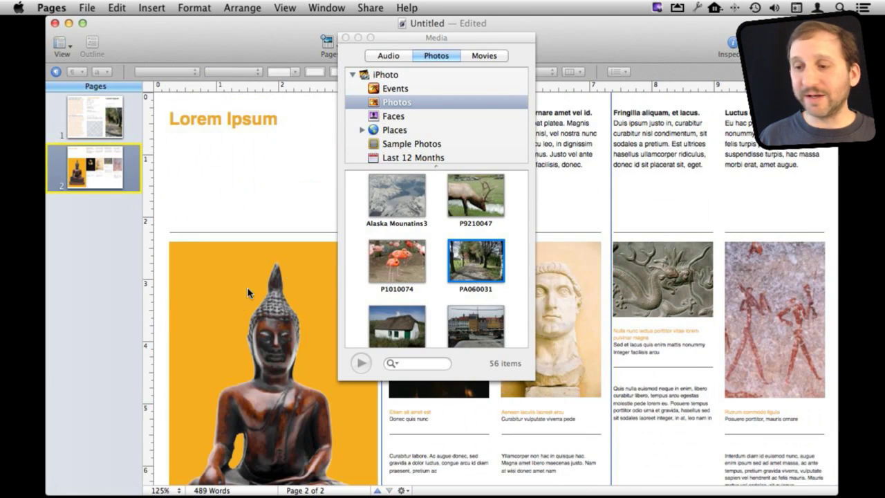
Step: Swap page 2's Buddha image for flamingos and the bust for the tree-lined path
left_click_drag(404, 238, 248, 308)
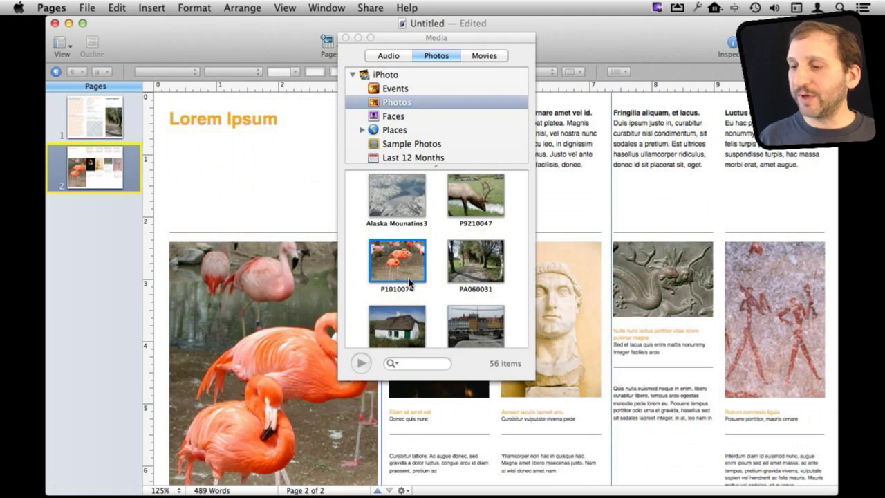
left_click_drag(474, 266, 584, 291)
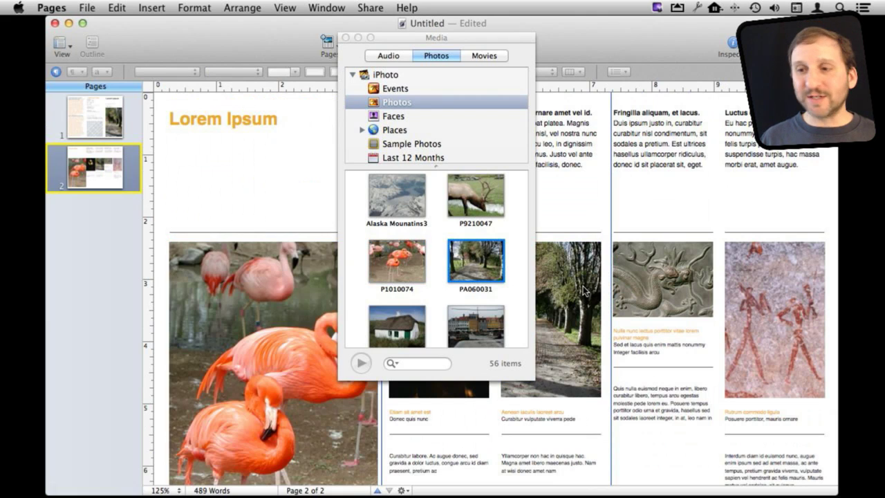